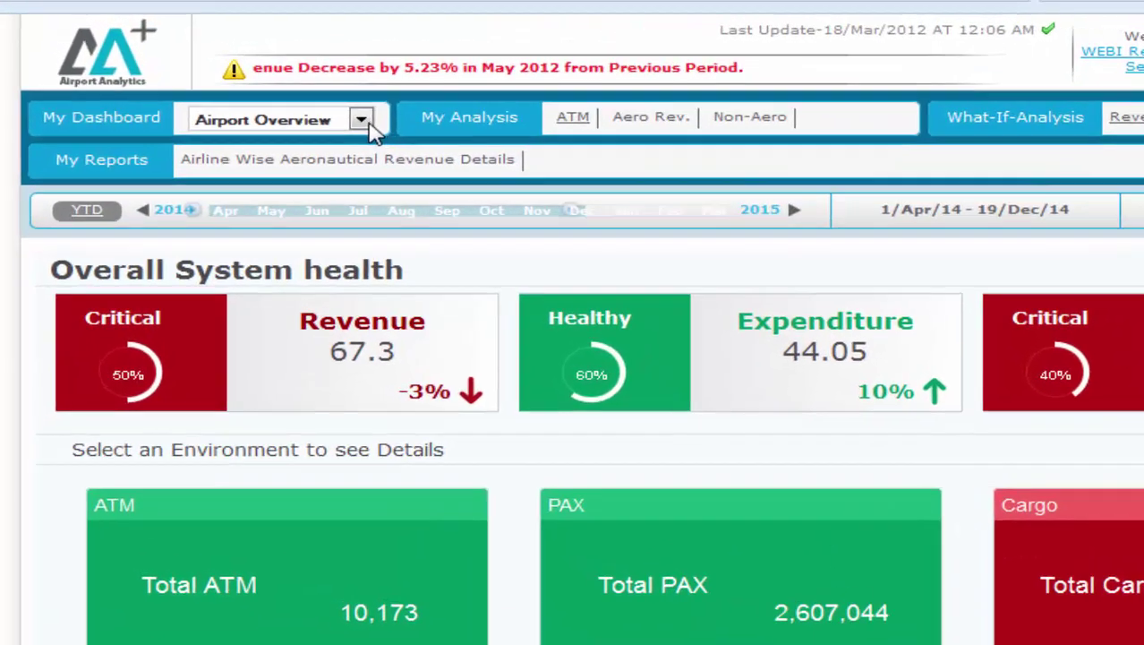
Browse the list of available dashboards and close it without switching
left_click(363, 121)
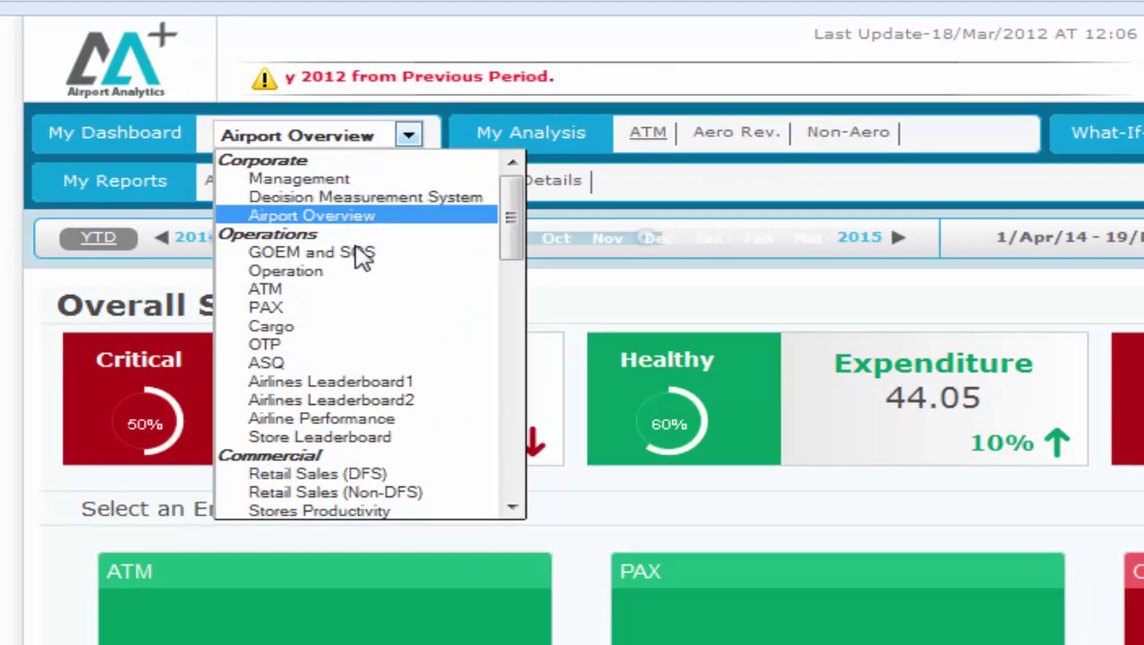
scroll(360, 300, "down", 3)
scroll(360, 314, "down", 5)
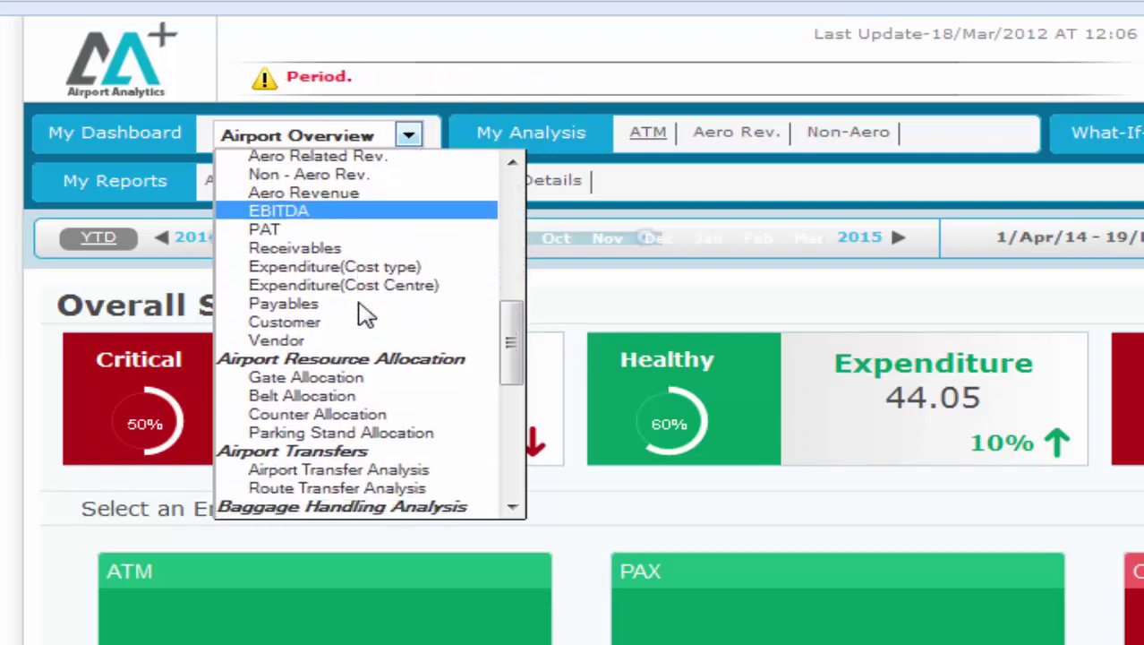
scroll(365, 313, "down", 7)
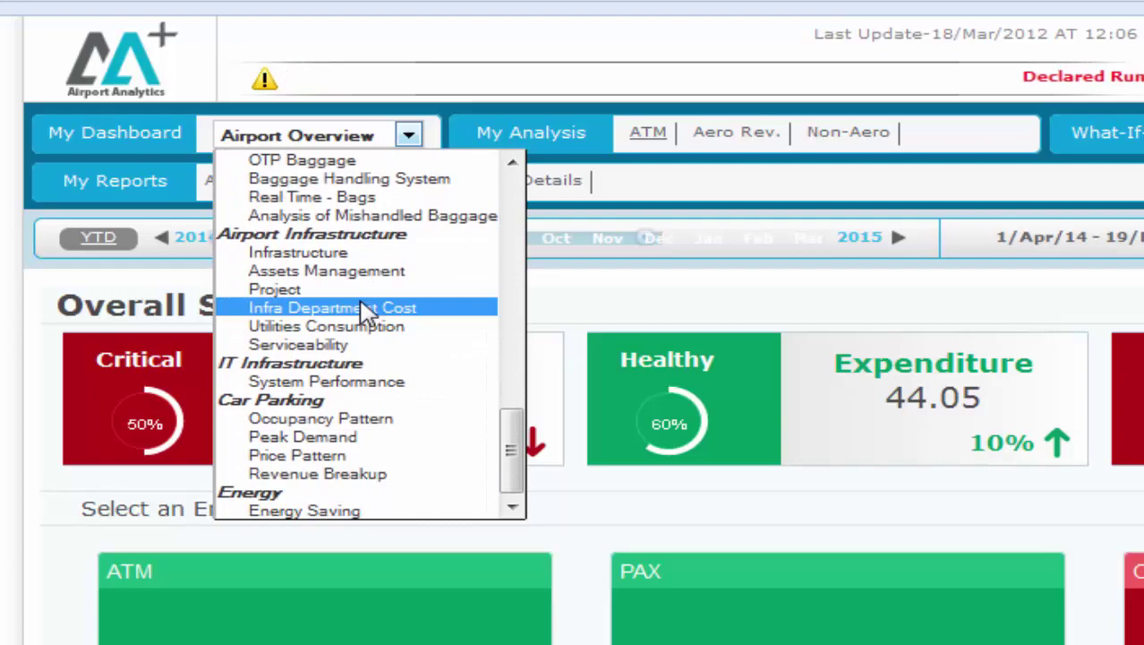
scroll(365, 313, "up", 6)
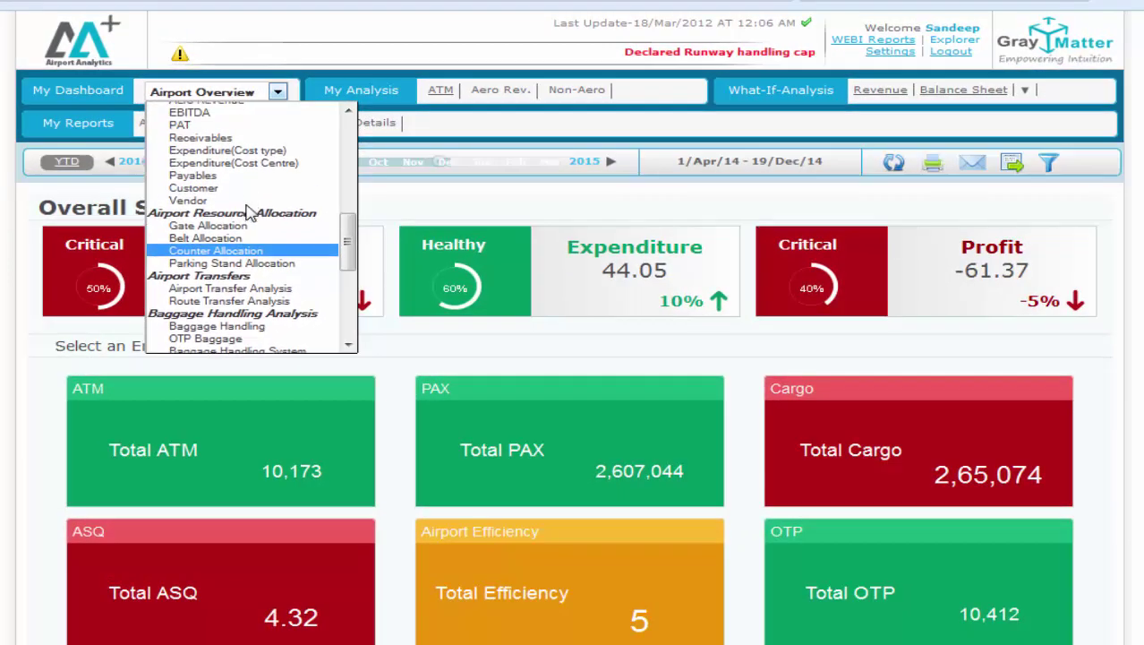
scroll(251, 213, "up", 8)
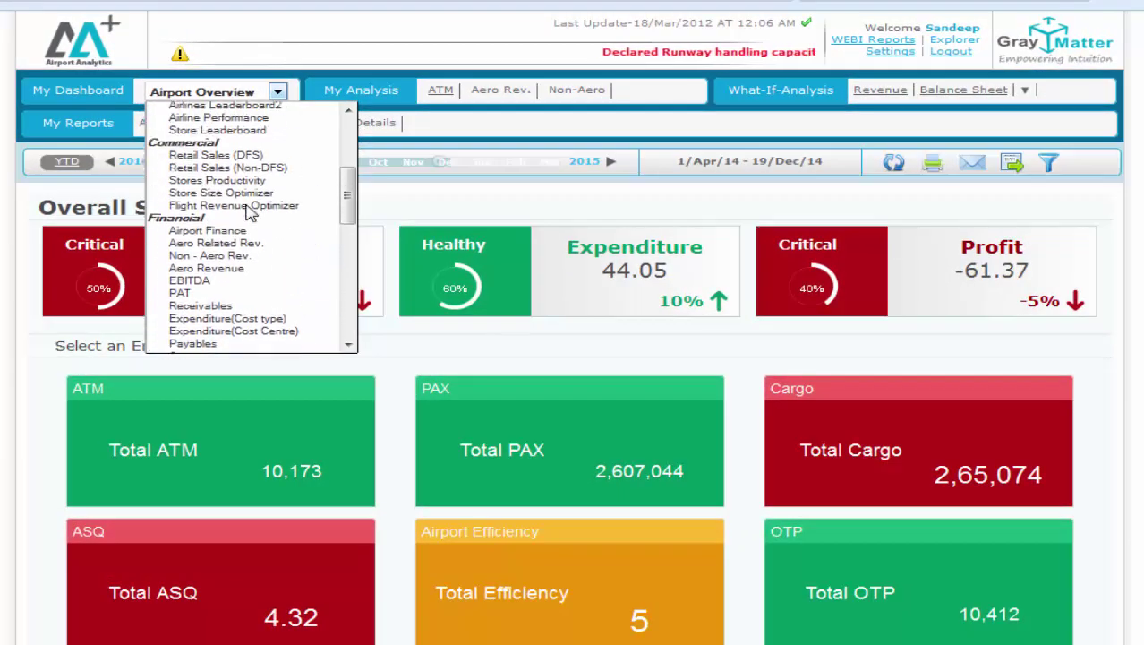
key("Escape")
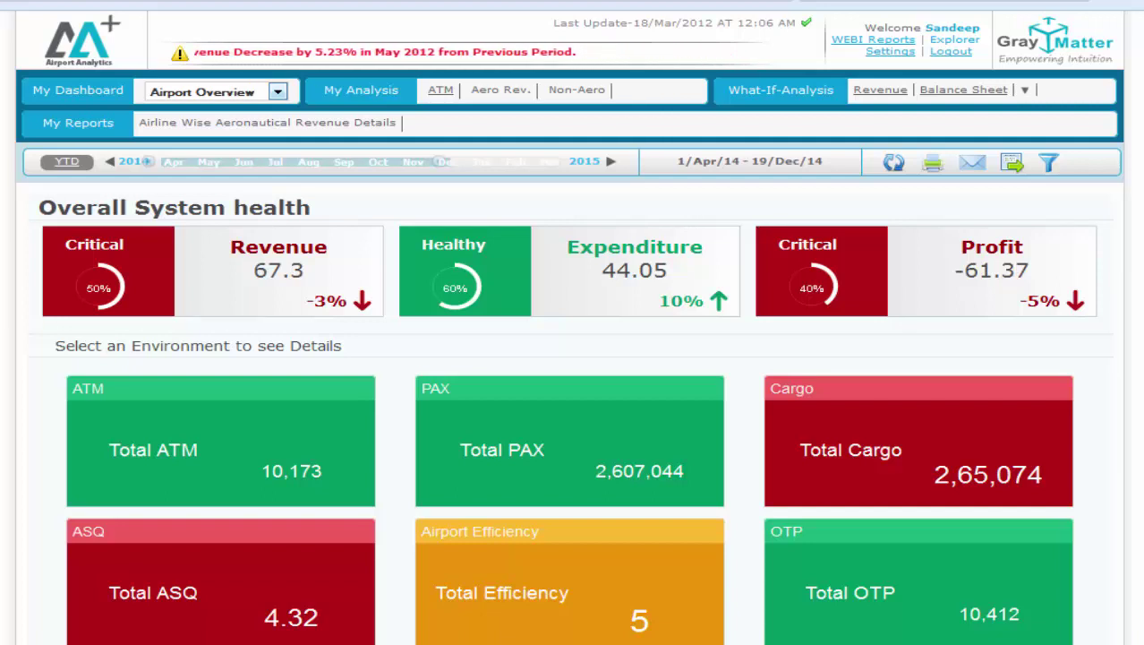
scroll(570, 358, "down", 2)
scroll(570, 358, "up", 2)
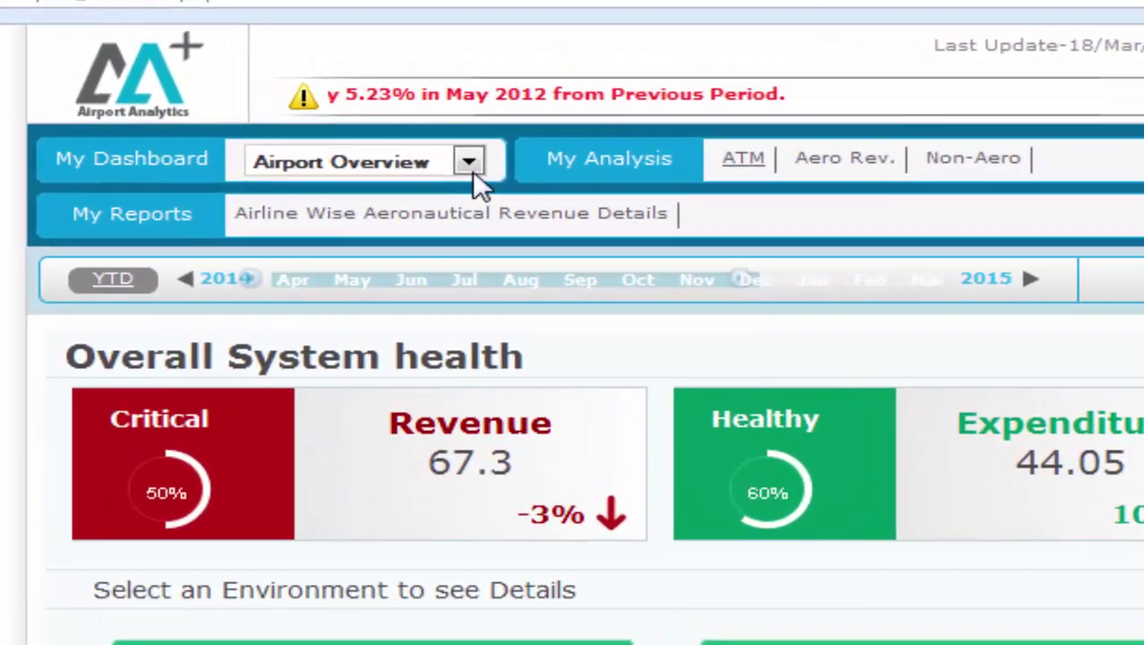
Review the dashboard list a second time, staying on Airport Overview
left_click(469, 165)
scroll(559, 327, "down", 3)
scroll(558, 331, "down", 7)
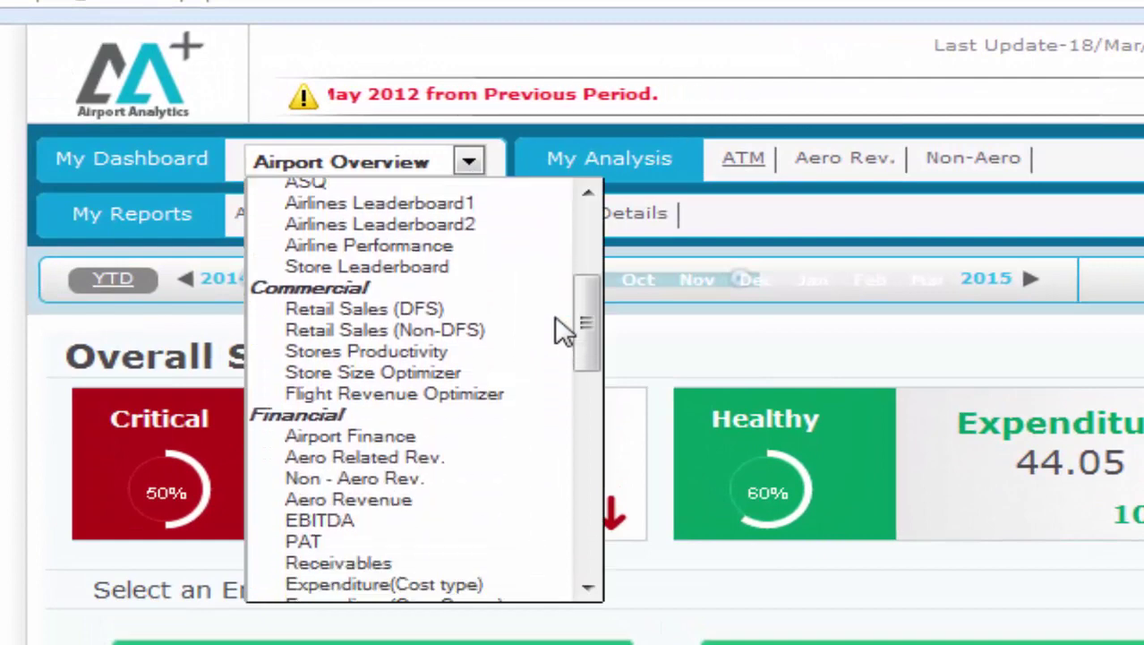
scroll(563, 333, "down", 5)
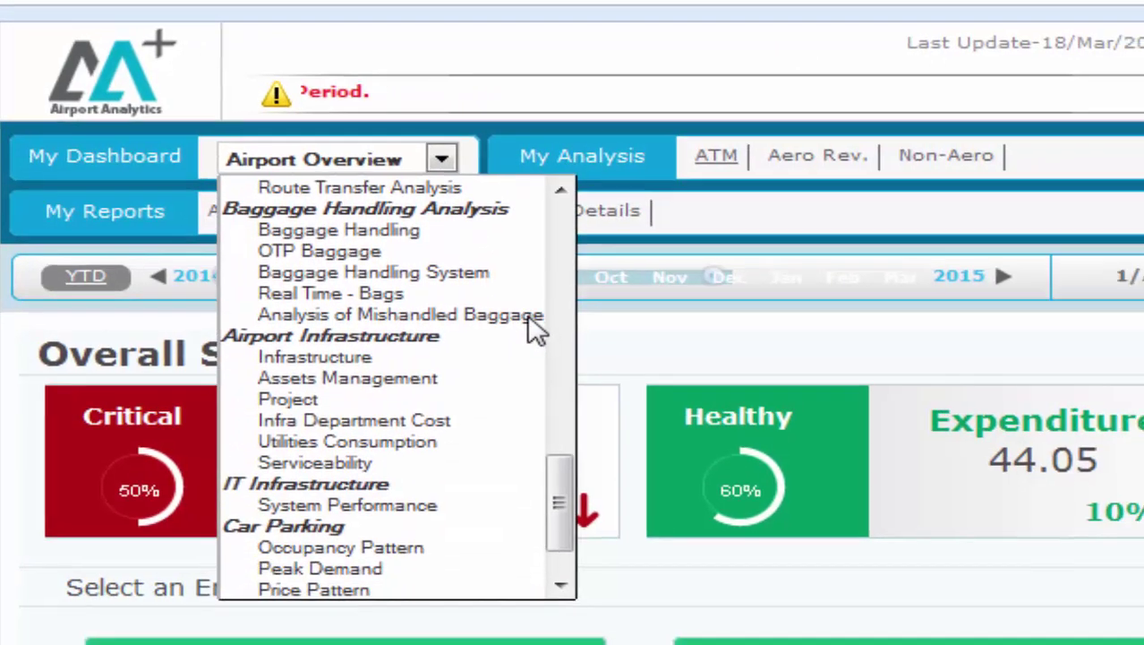
scroll(532, 327, "up", 6)
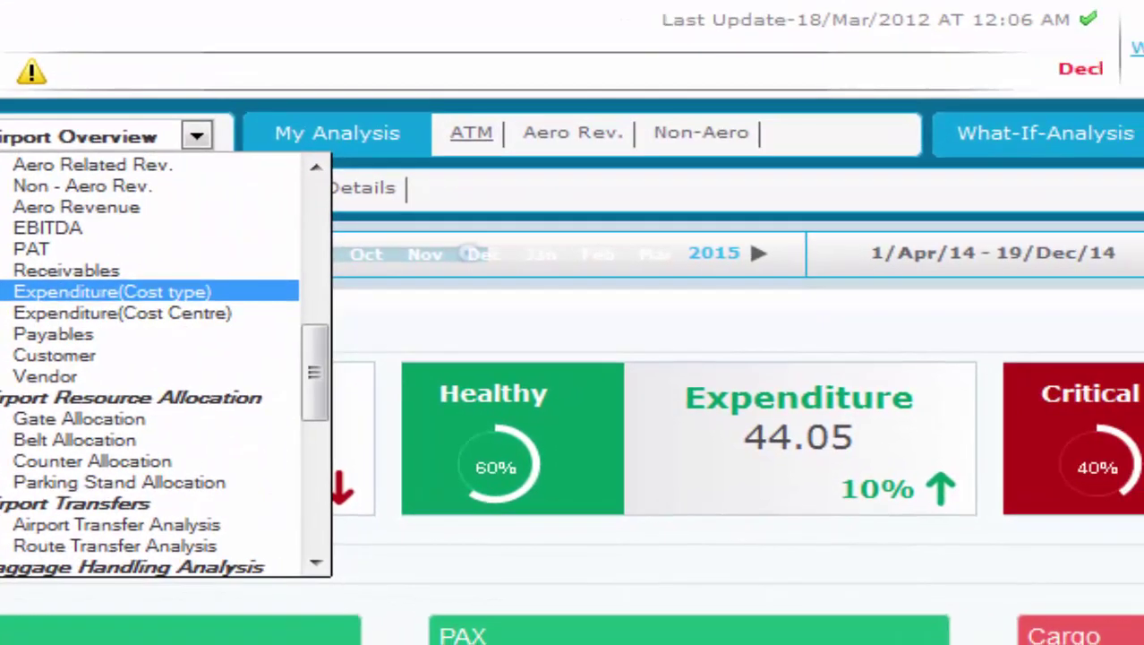
key("Escape")
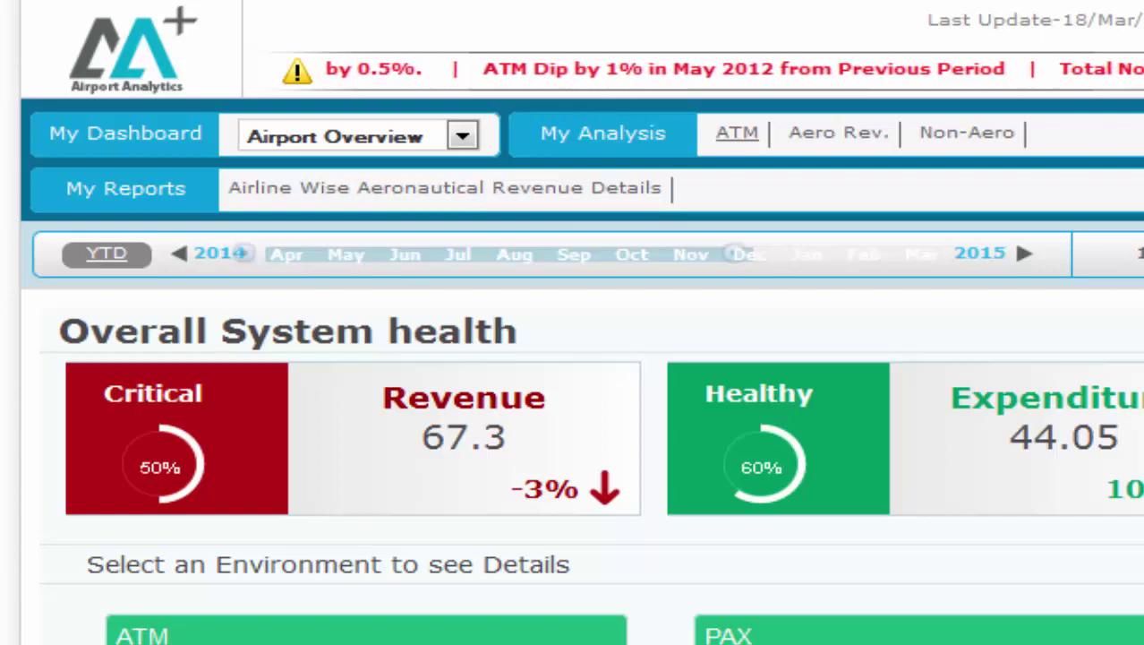
Check the YTD period options, then single out the ATM environment tile
left_click(121, 257)
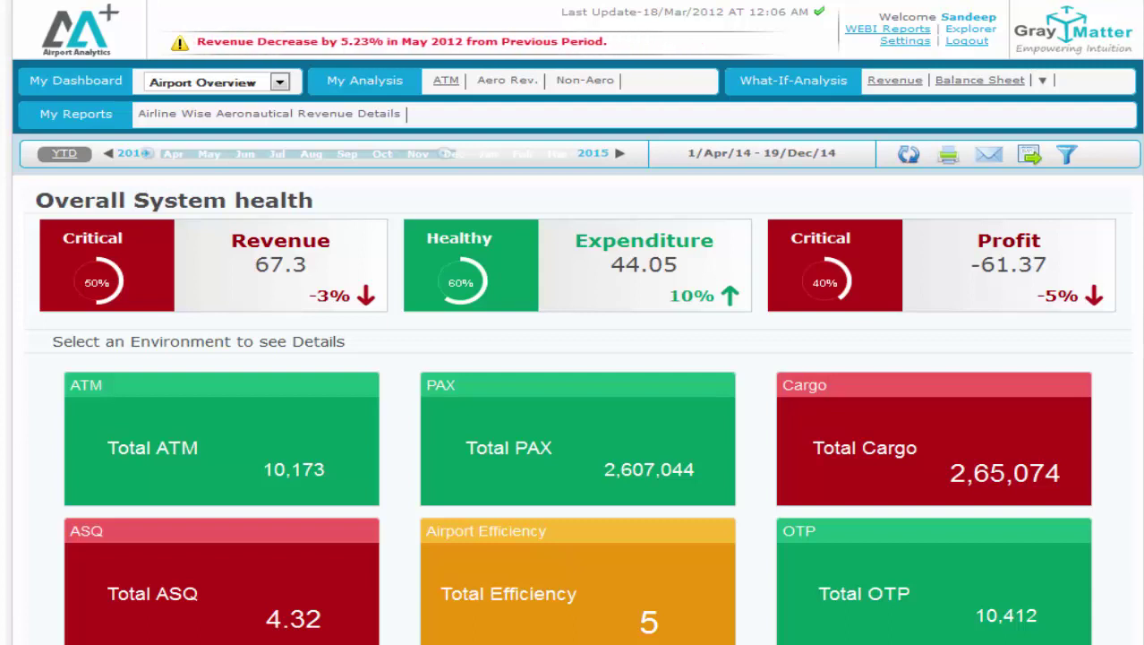
scroll(577, 323, "down", 2)
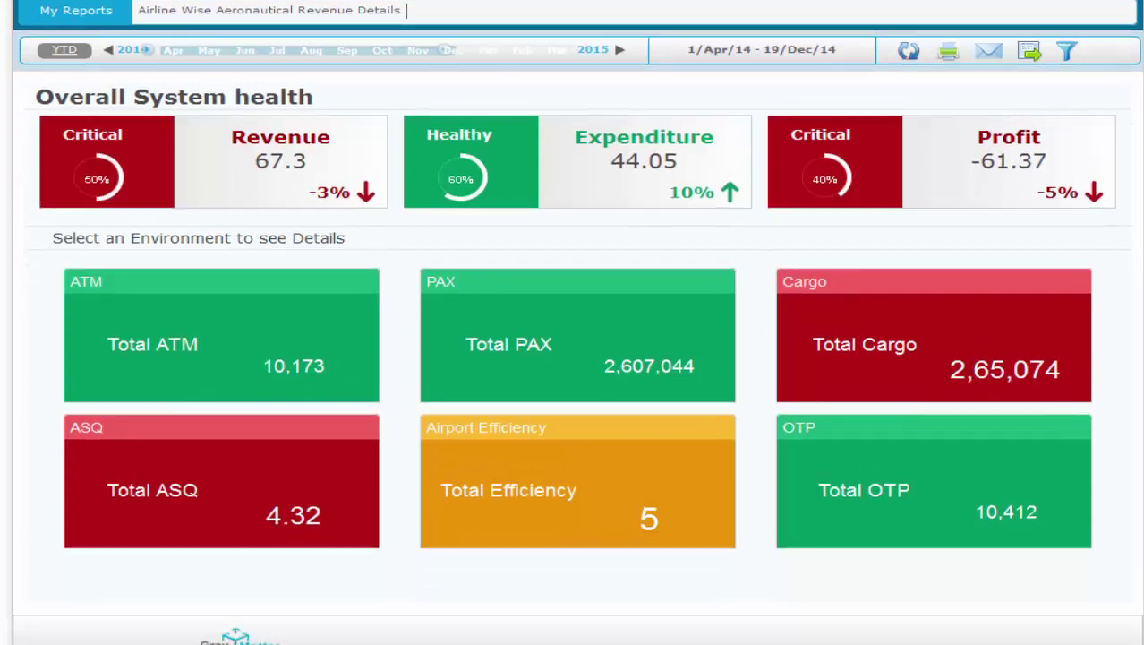
left_click(134, 335)
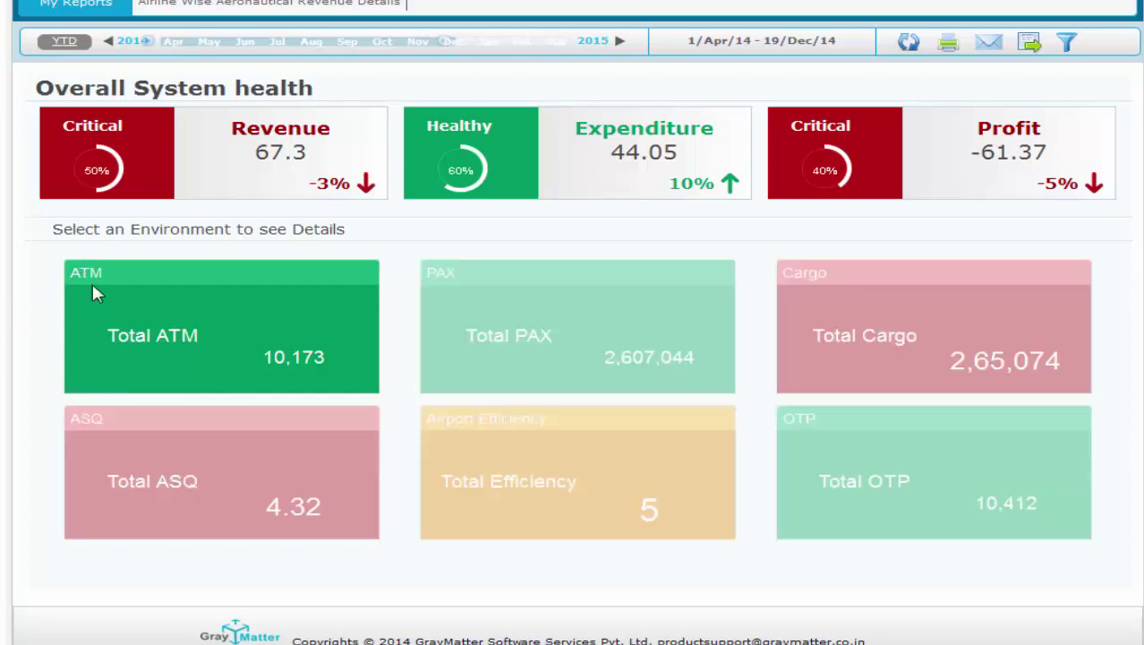
Drill from the ATM tile into the Management dashboard and review its financial panels
left_click(122, 300)
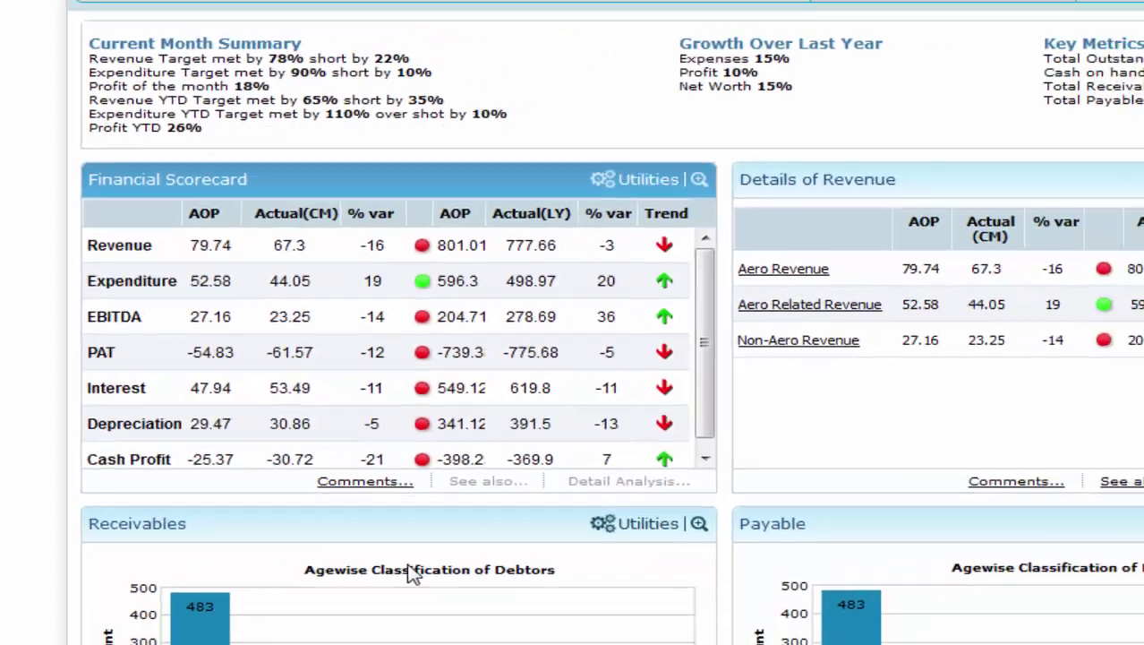
scroll(580, 508, "down", 2)
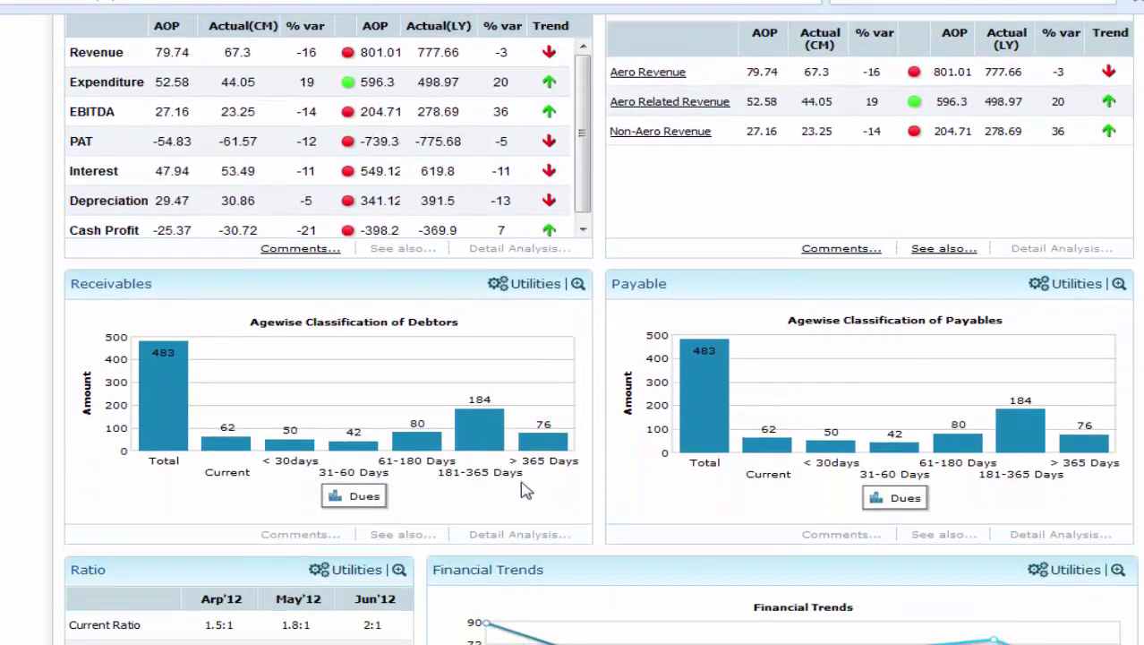
scroll(478, 452, "down", 1)
scroll(478, 463, "down", 1)
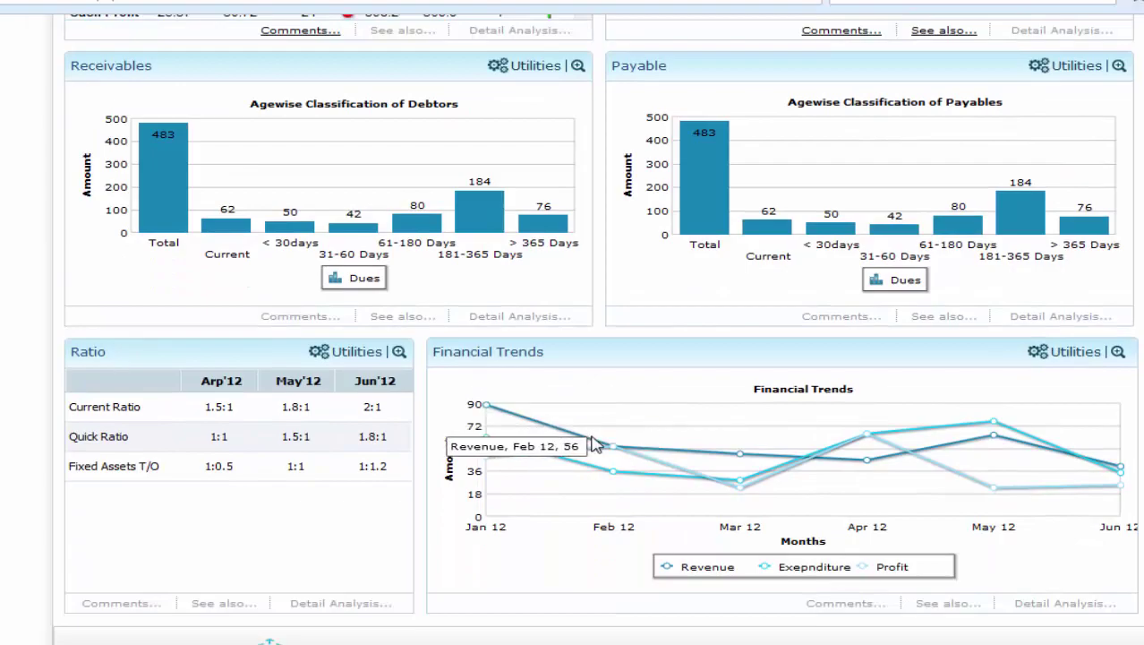
scroll(593, 442, "up", 3)
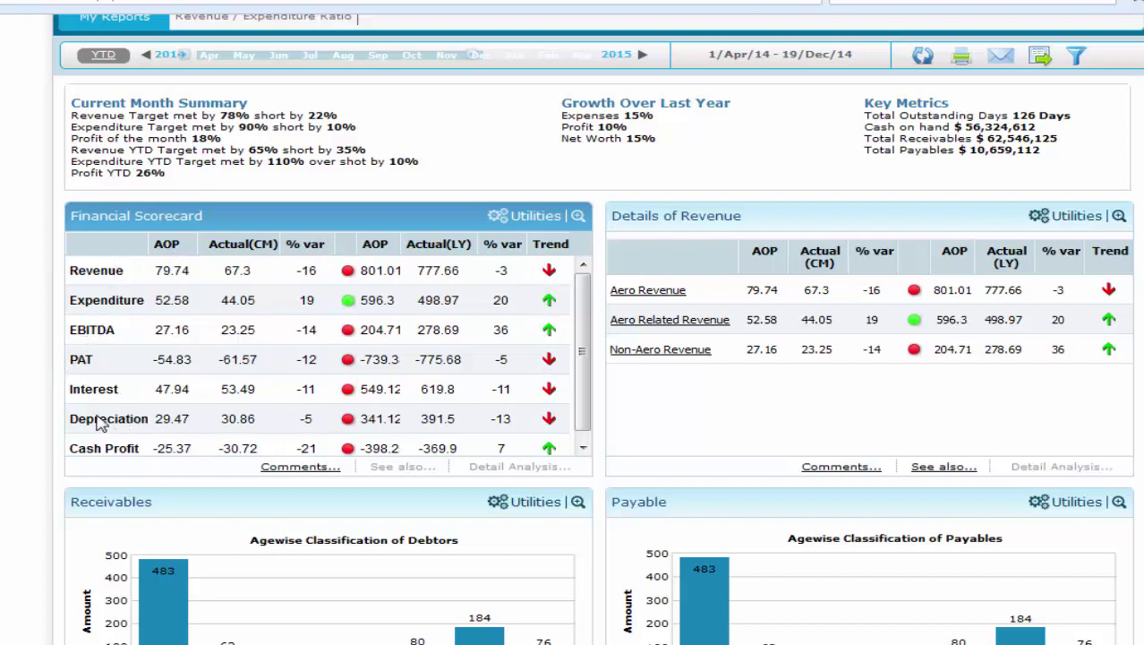
Focus the Financial Scorecard on Revenue and drill into Aero Revenue
left_click(103, 283)
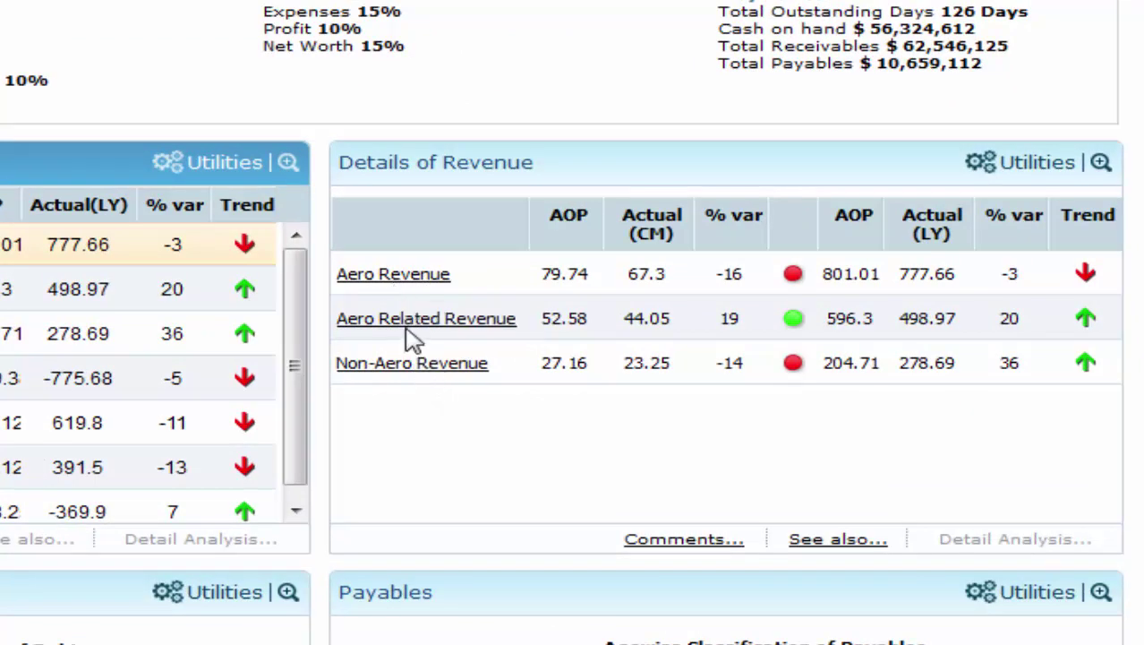
scroll(506, 437, "down", 1)
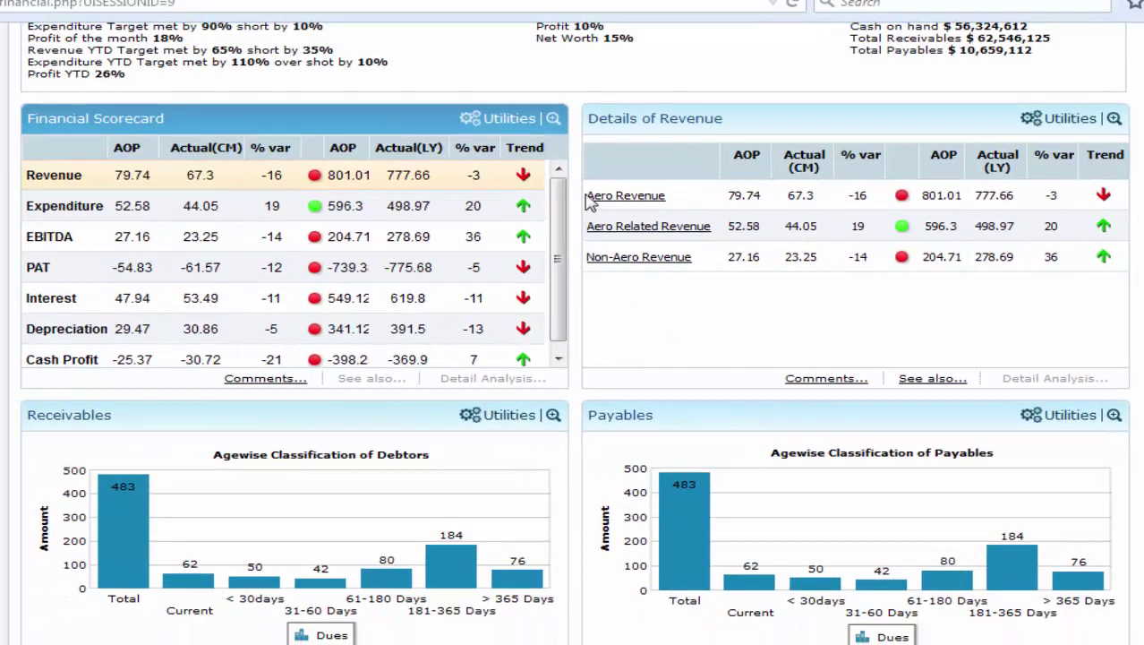
left_click(650, 202)
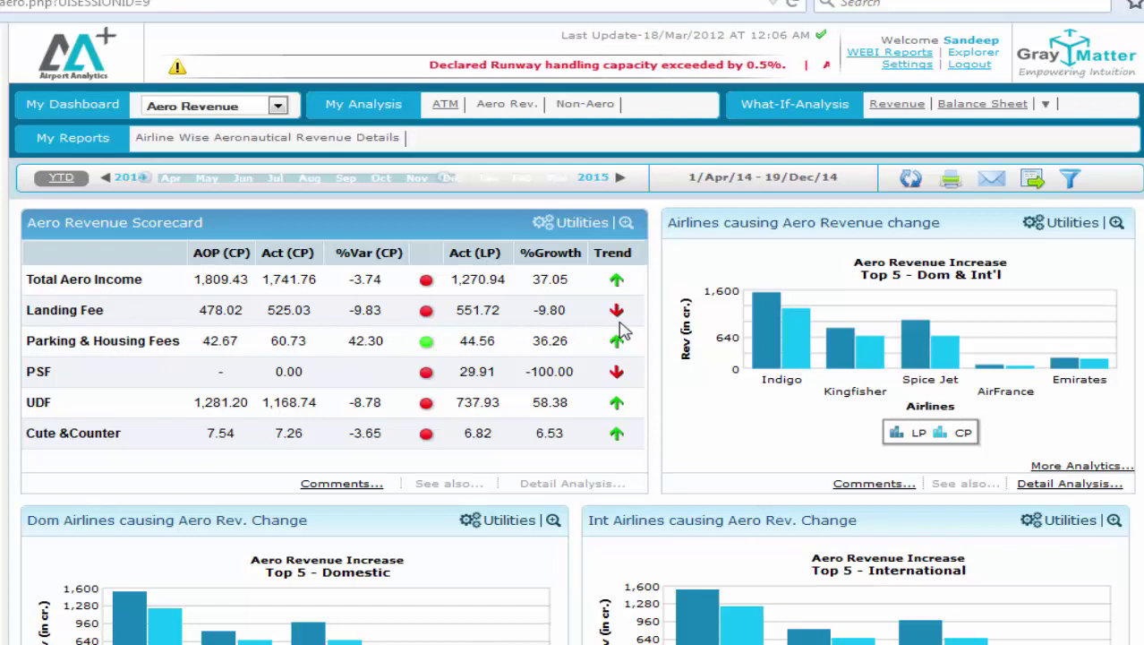
Break Landing Fee down by airline and aircraft type, then open the ATM dashboard
left_click(61, 313)
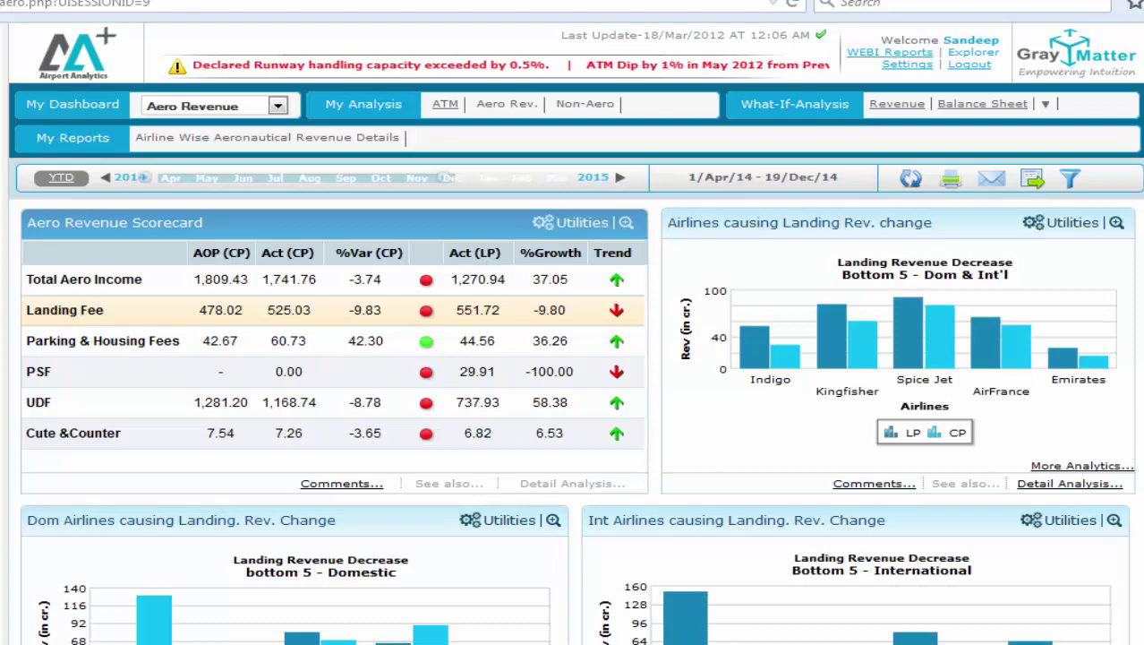
scroll(573, 358, "down", 3)
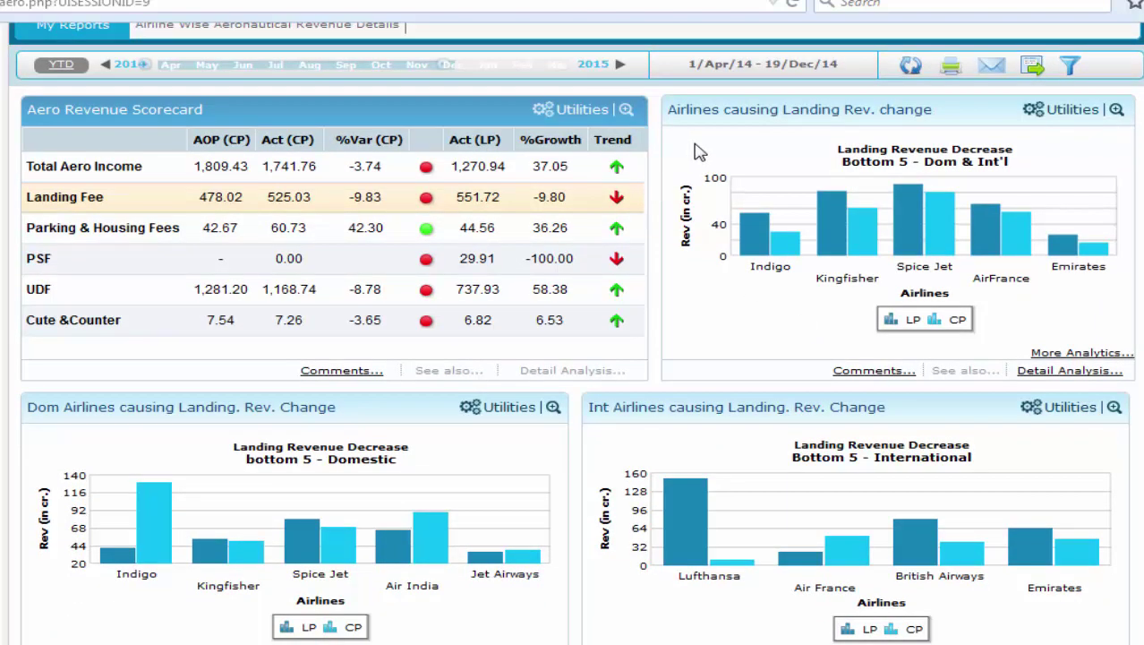
scroll(699, 152, "up", 3)
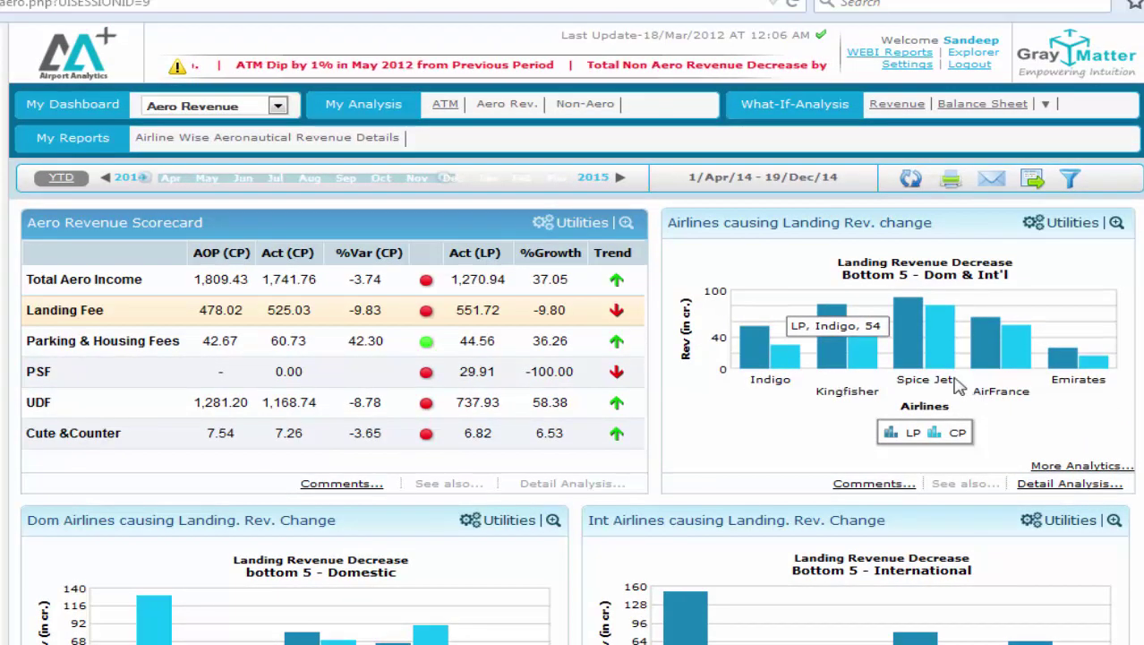
scroll(1014, 381, "down", 3)
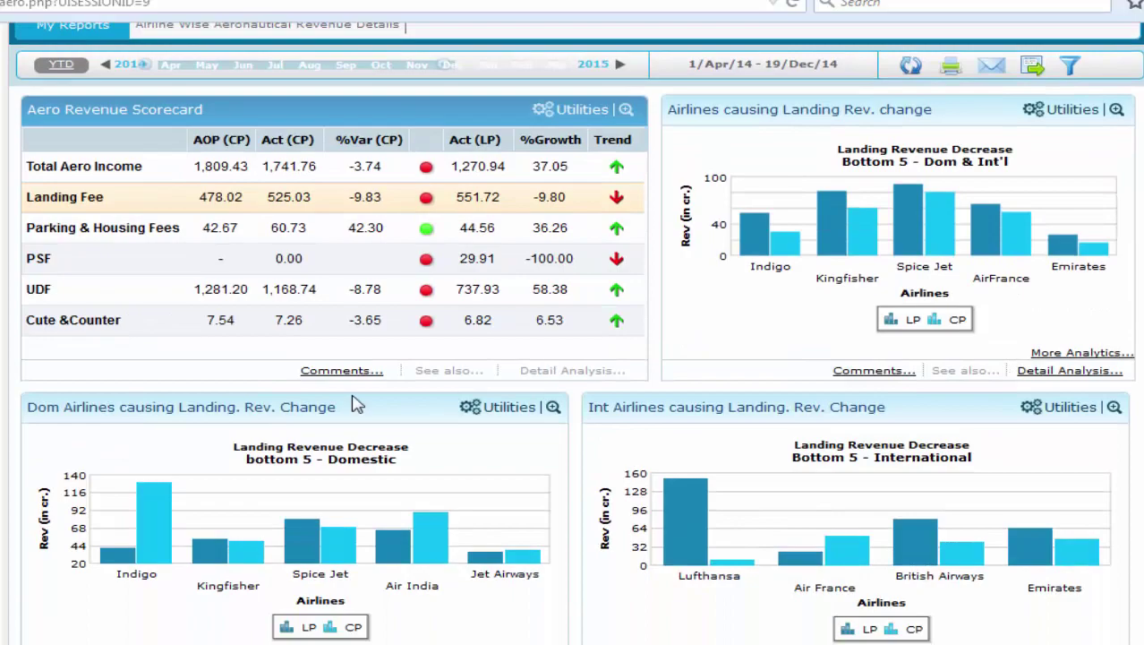
scroll(750, 430, "down", 9)
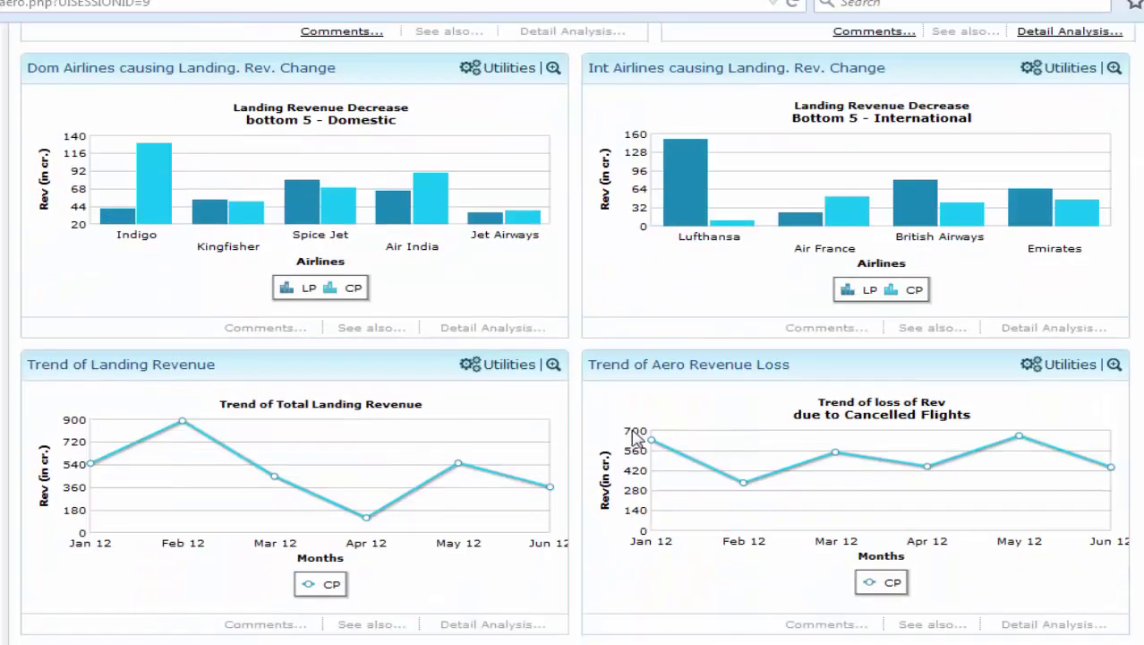
scroll(867, 430, "up", 12)
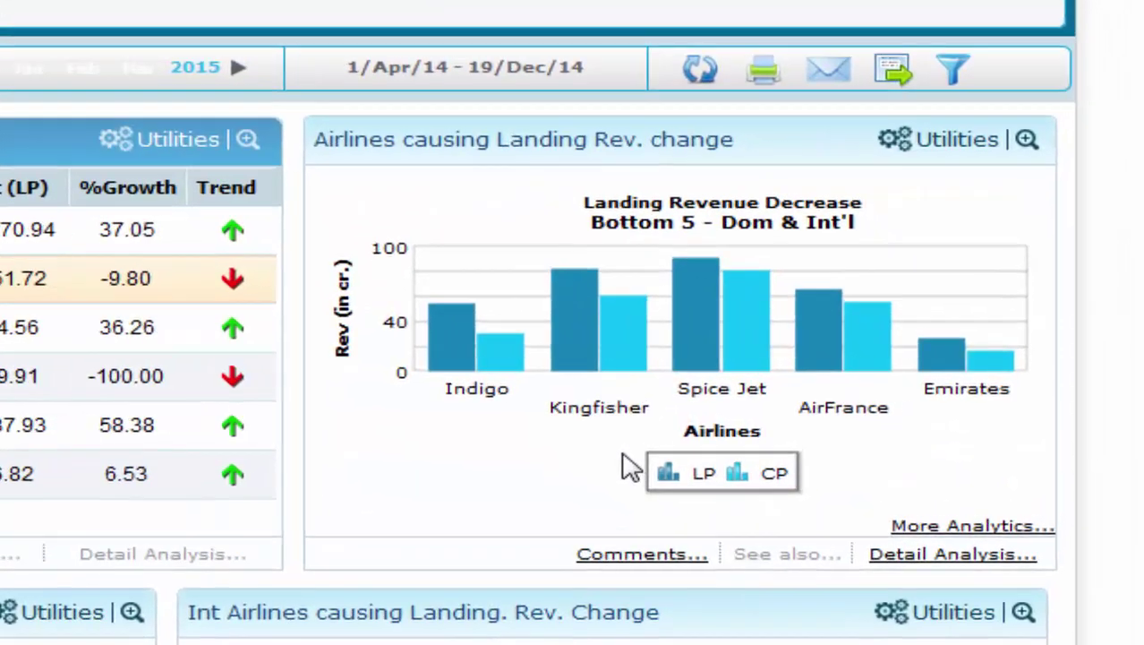
left_click(502, 362)
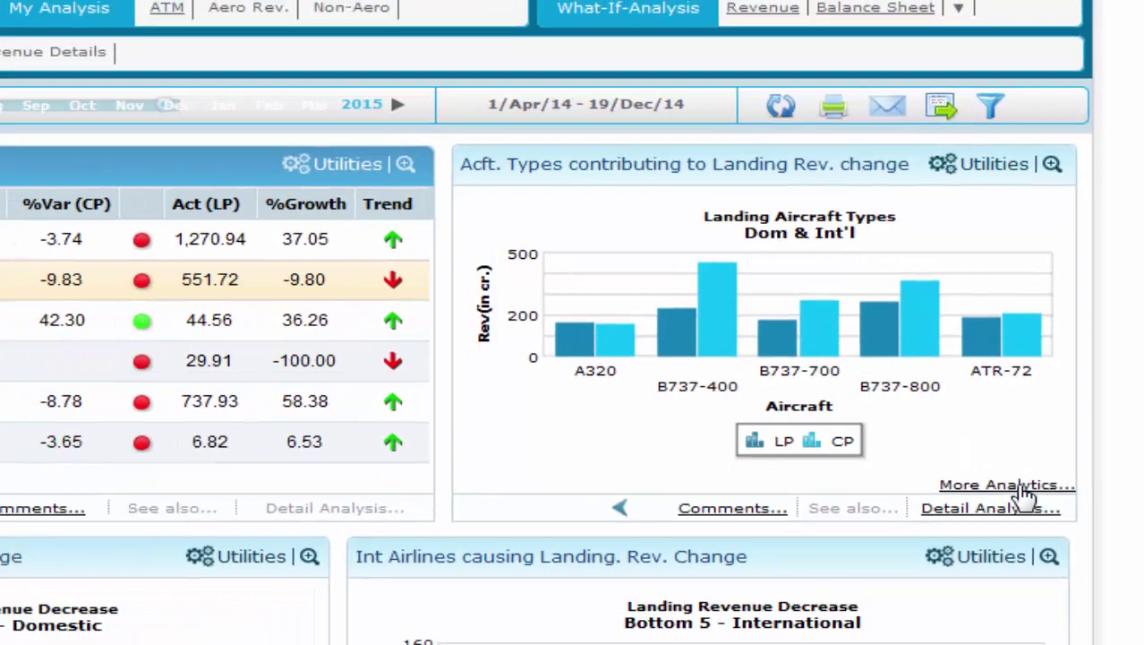
left_click(992, 528)
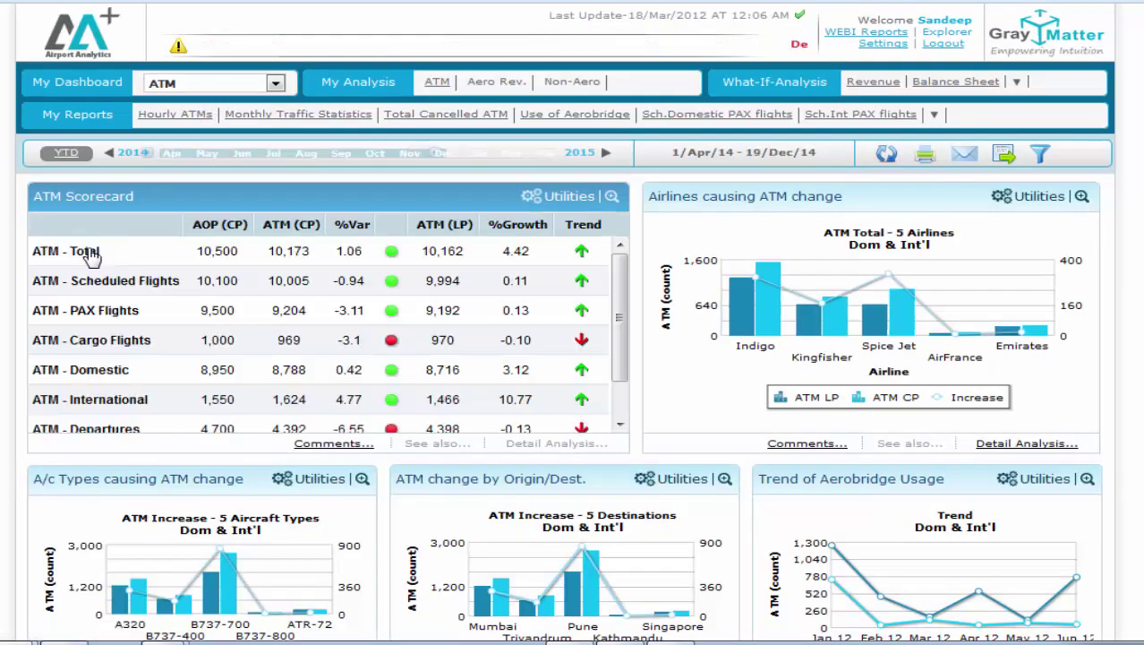
Focus the ATM charts on ATM - Departures by airline, aircraft type and destination
left_click(108, 430)
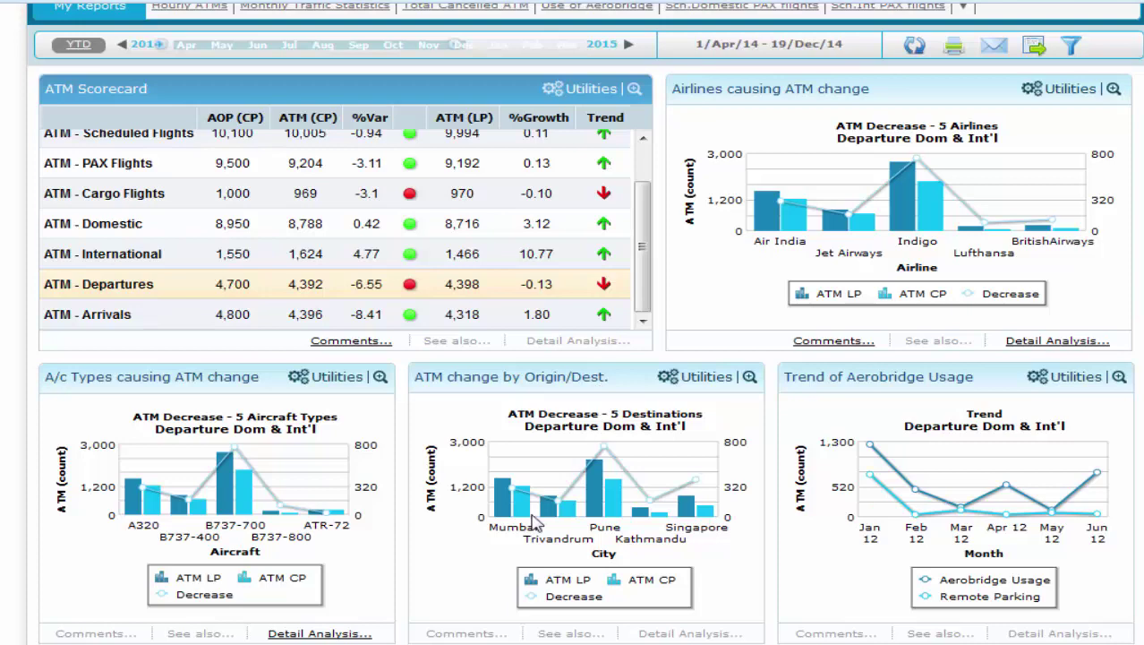
scroll(727, 526, "down", 3)
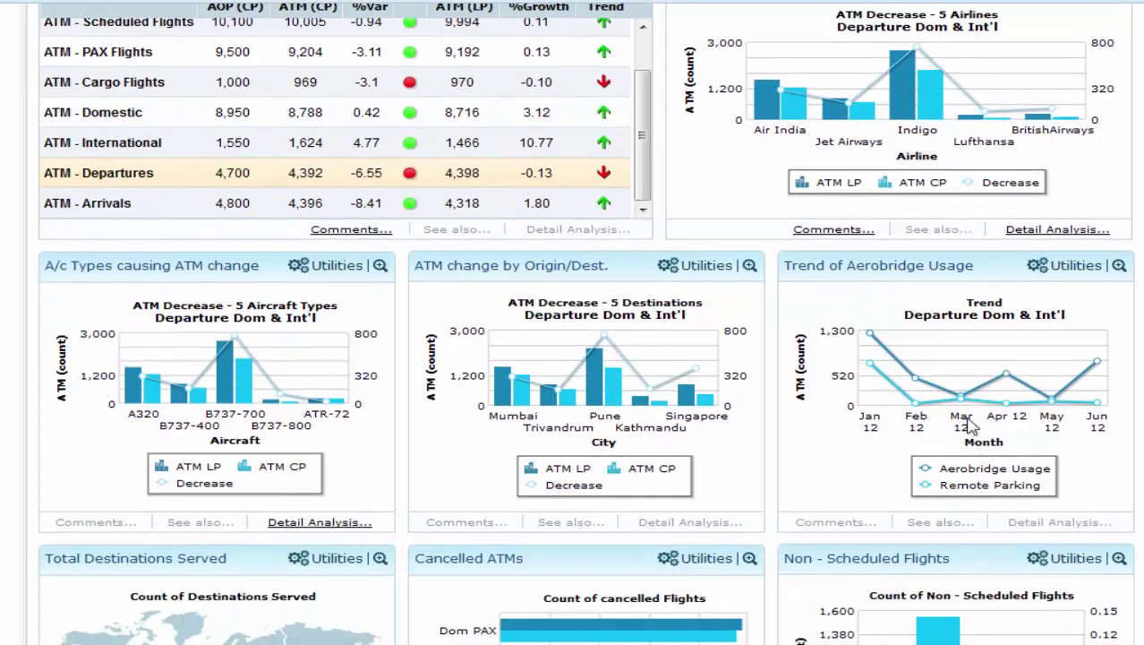
scroll(960, 431, "down", 6)
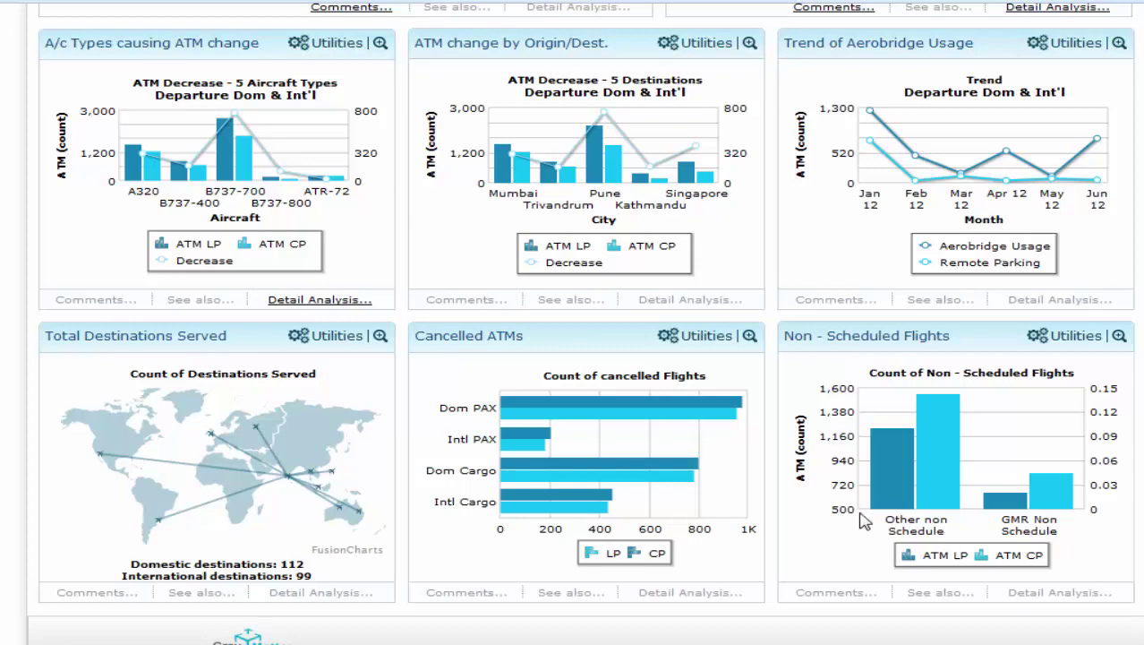
scroll(862, 522, "up", 12)
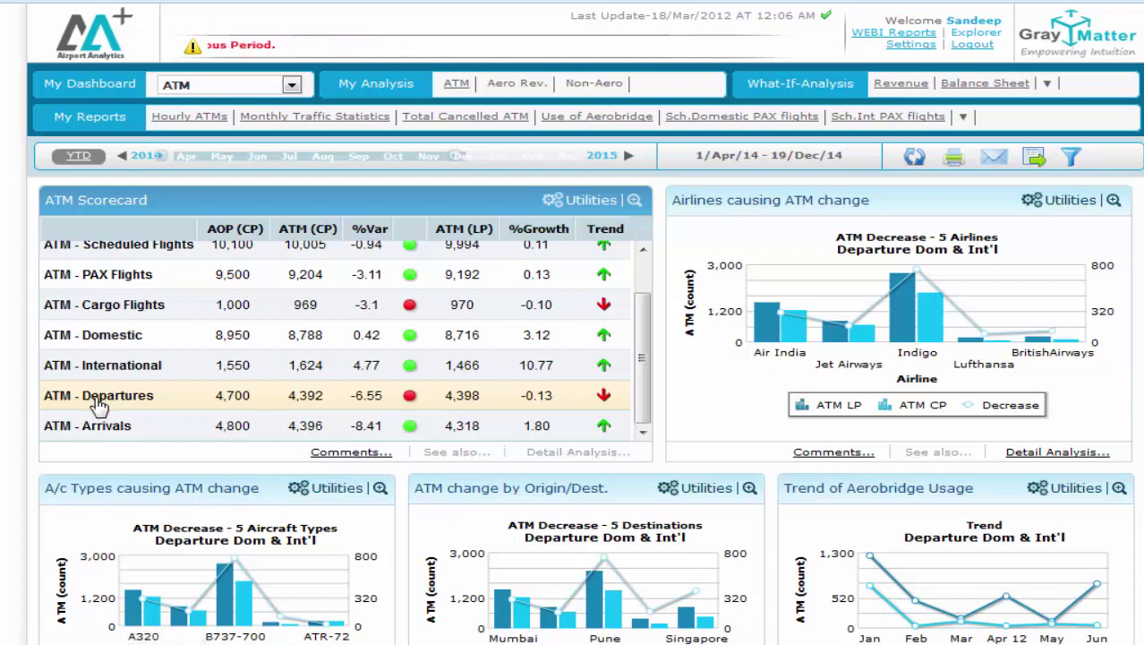
Capture the ATM scorecard as a comment with a line under the ATM - Departures row
left_click(351, 452)
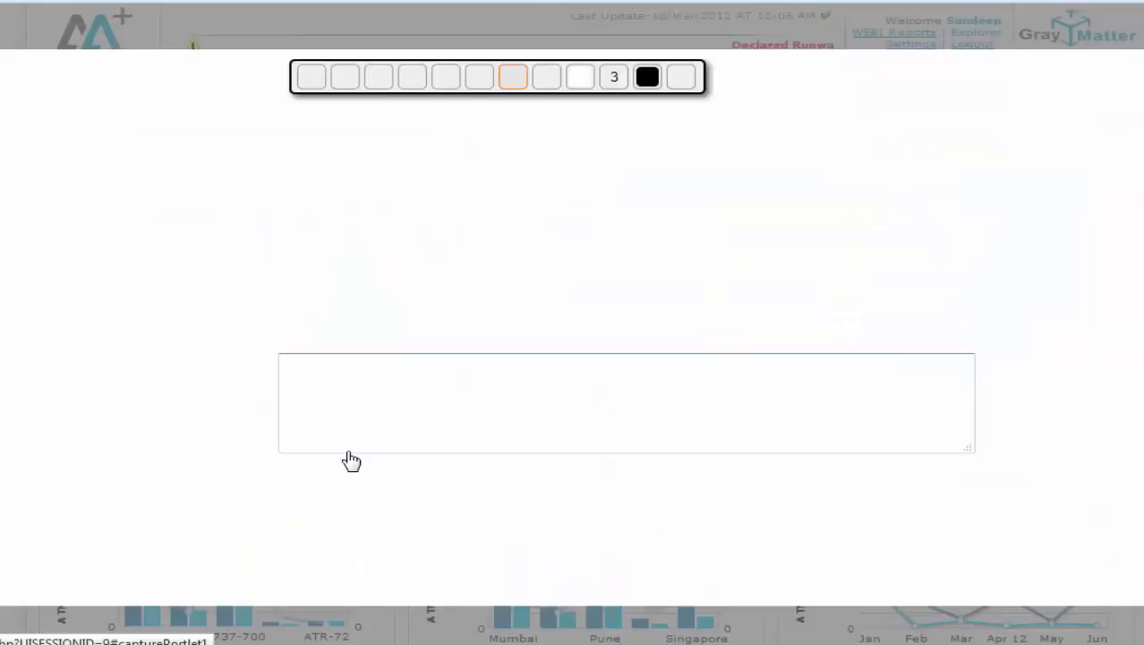
left_click(479, 79)
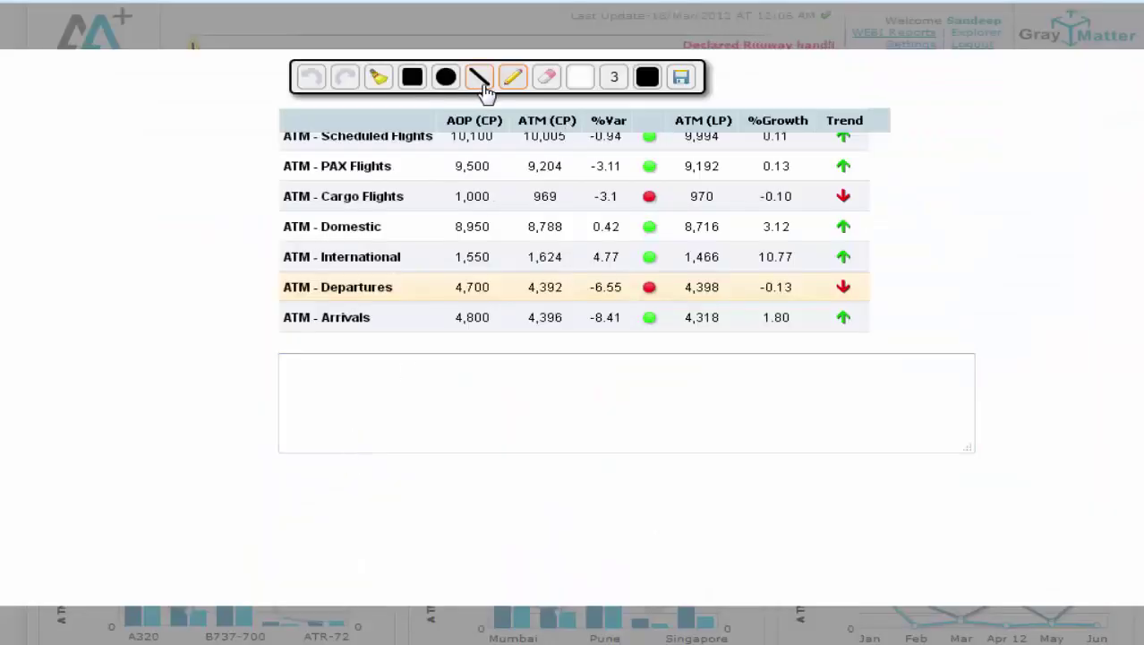
left_click_drag(282, 299, 842, 299)
left_click(669, 376)
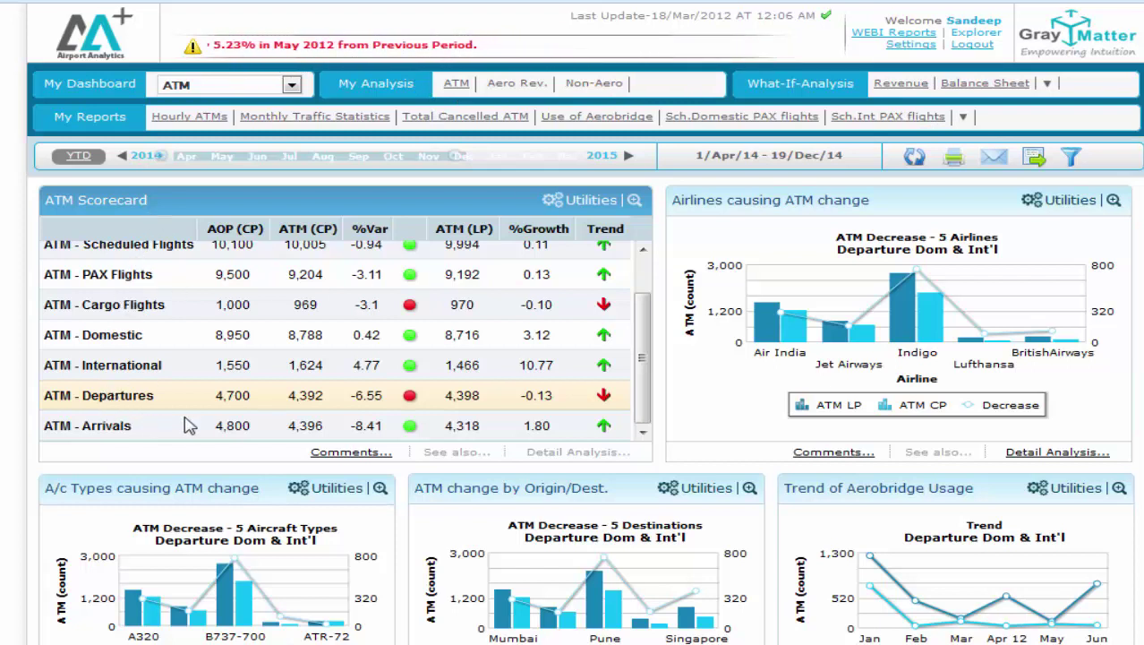
scroll(215, 424, "down", 5)
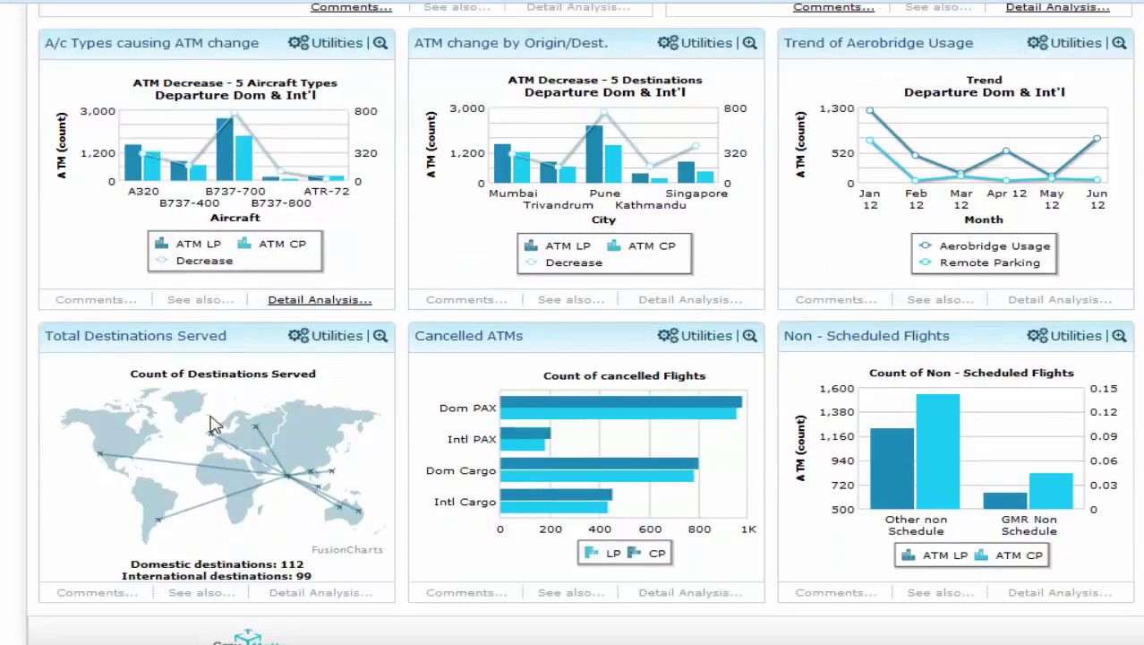
scroll(215, 424, "up", 5)
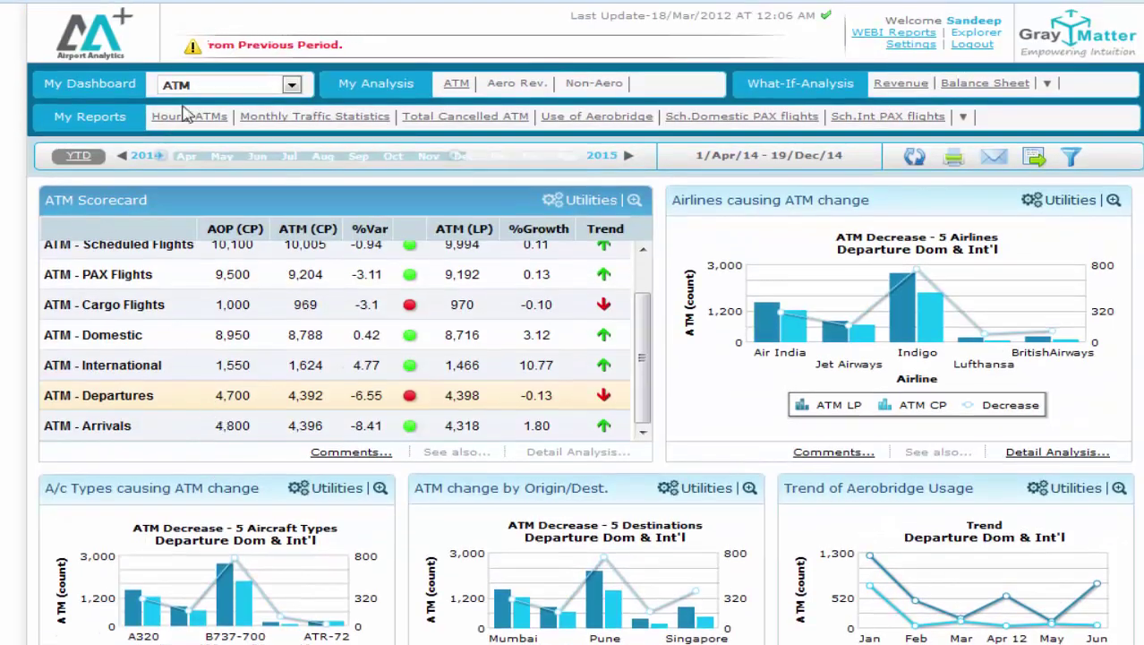
left_click(292, 85)
mouse_move(363, 154)
left_mouse_down()
mouse_move(367, 301)
mouse_move(362, 138)
left_mouse_up()
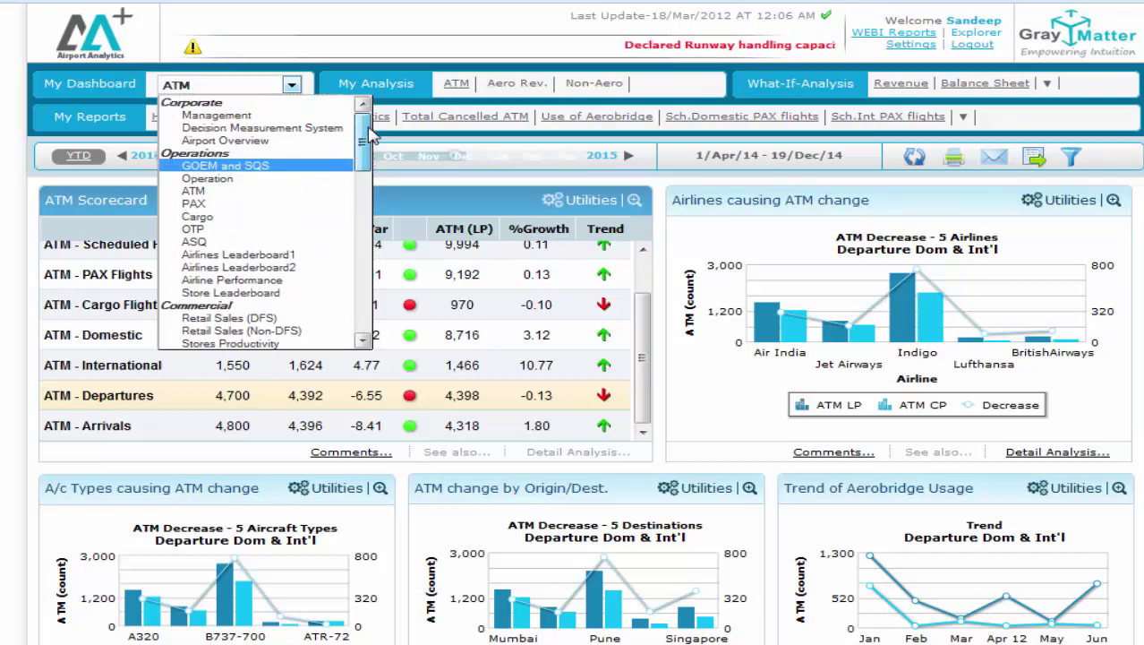
left_click(58, 168)
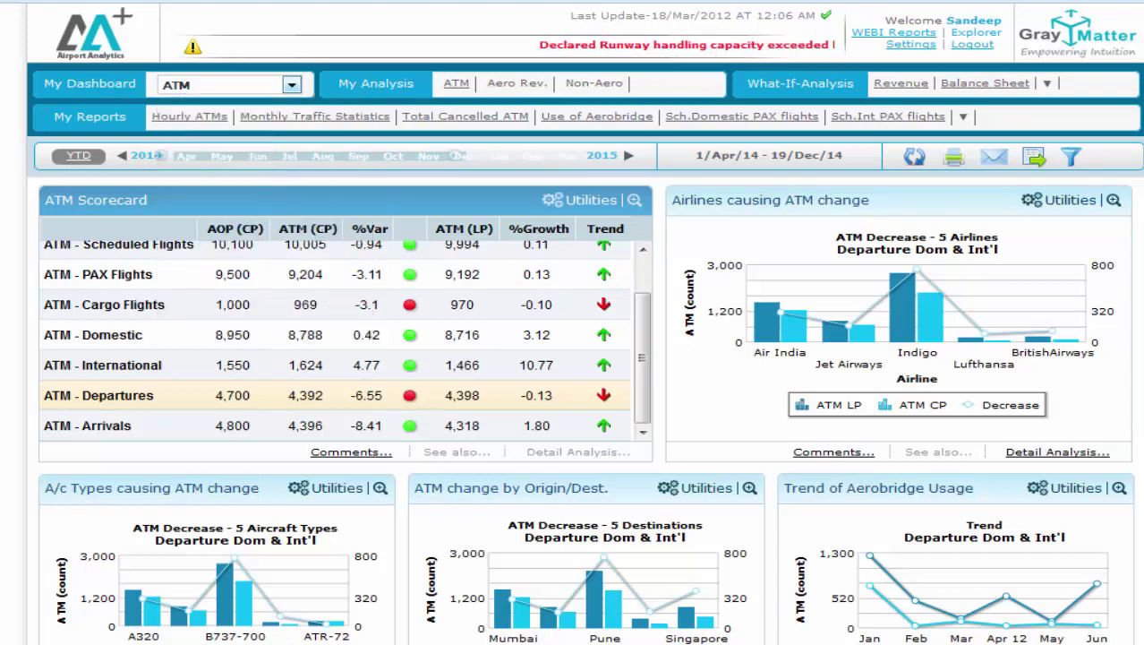